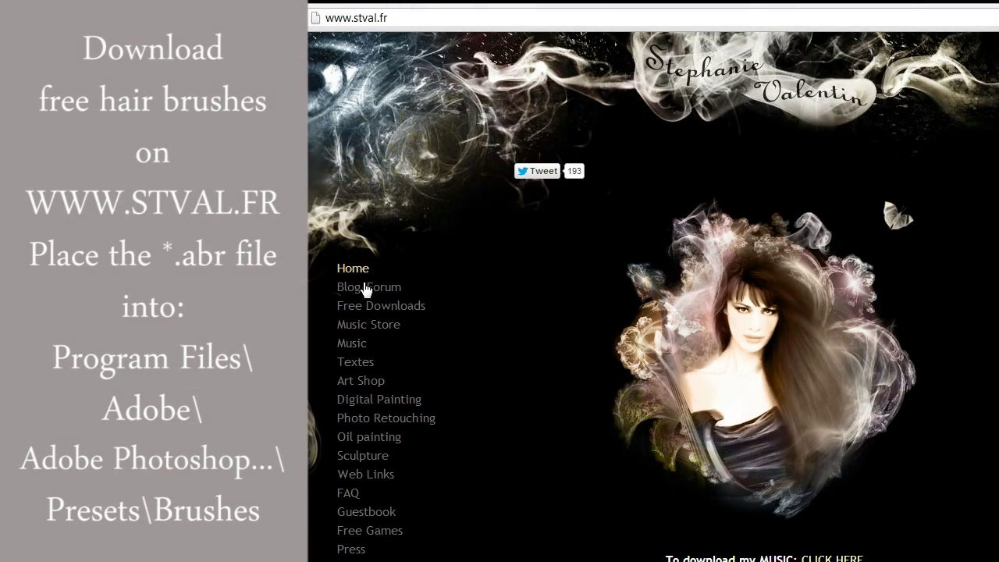
# Go to stval.fr's Free Downloads and follow the BRUSHES link to the Hair Brushes page.
pyautogui.click(367, 306)
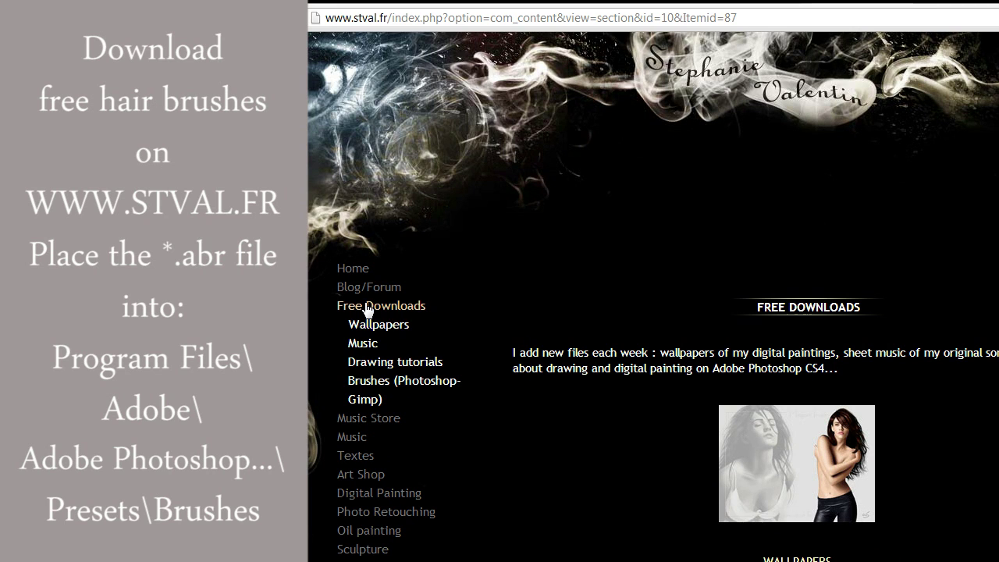
pyautogui.scroll(-2, 957, 423)
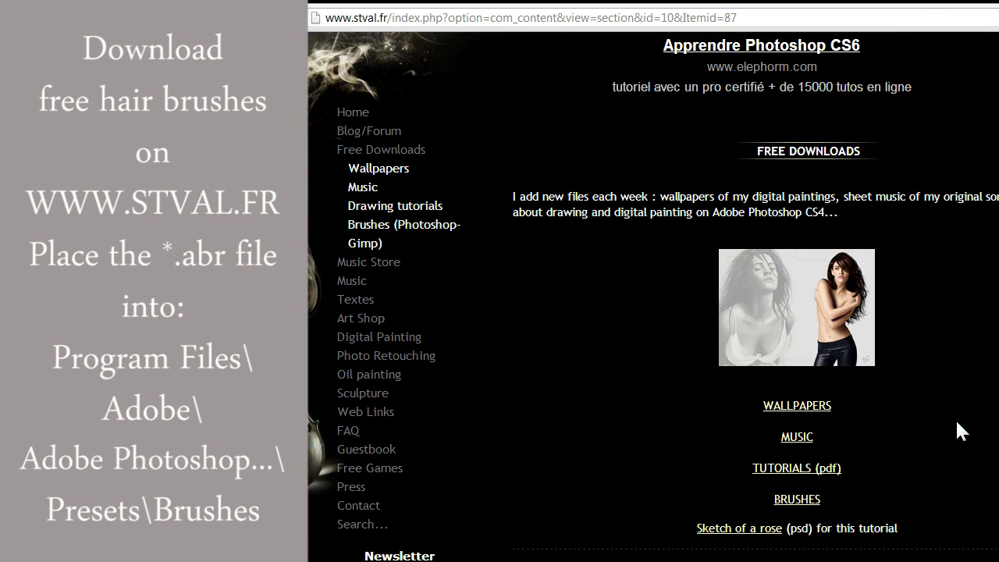
pyautogui.click(810, 500)
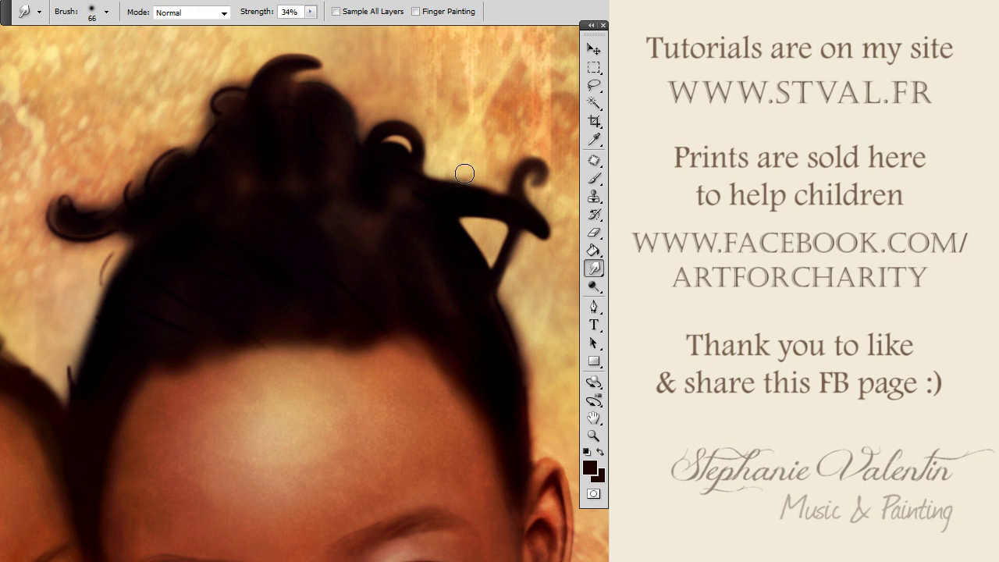
# Erase a light gap into the top curl and smudge the left curl into a rounded hook.
pyautogui.press('e')
pyautogui.moveTo(306, 96)
pyautogui.mouseDown()
pyautogui.moveTo(319, 117)
pyautogui.moveTo(272, 45)
pyautogui.moveTo(312, 48)
pyautogui.mouseUp()
pyautogui.press('r')
pyautogui.moveTo(252, 96)
pyautogui.mouseDown()
pyautogui.moveTo(231, 72)
pyautogui.moveTo(217, 98)
pyautogui.moveTo(217, 131)
pyautogui.moveTo(234, 111)
pyautogui.mouseUp()
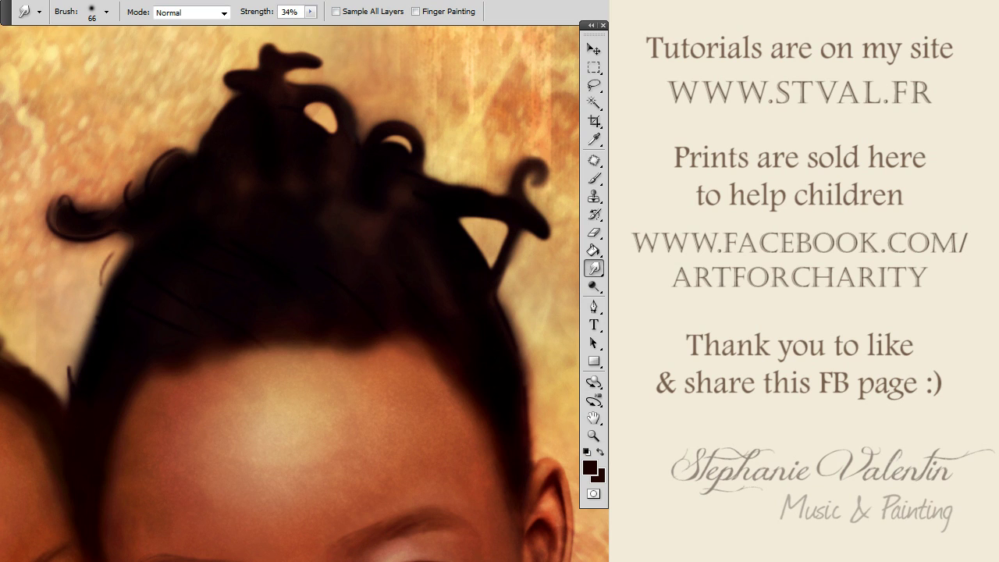
pyautogui.moveTo(86, 215)
pyautogui.mouseDown()
pyautogui.moveTo(47, 195)
pyautogui.moveTo(67, 185)
pyautogui.moveTo(62, 235)
pyautogui.moveTo(117, 250)
pyautogui.moveTo(86, 266)
pyautogui.moveTo(86, 352)
pyautogui.moveTo(89, 289)
pyautogui.moveTo(54, 390)
pyautogui.mouseUp()
# With a 5 px Smudge tip at 58% strength, pull thin wisps along the left hair edge.
pyautogui.press('e')
pyautogui.rightClick(45, 286)
pyautogui.press('Escape')
pyautogui.press('r')
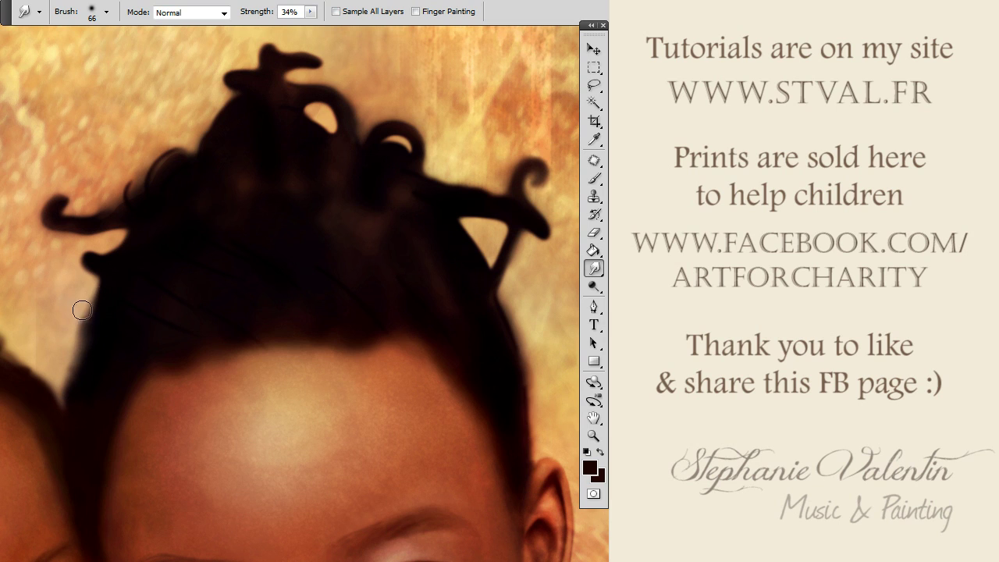
pyautogui.rightClick(148, 308)
pyautogui.doubleClick(219, 417)
pyautogui.press('5')
pyautogui.press('8')
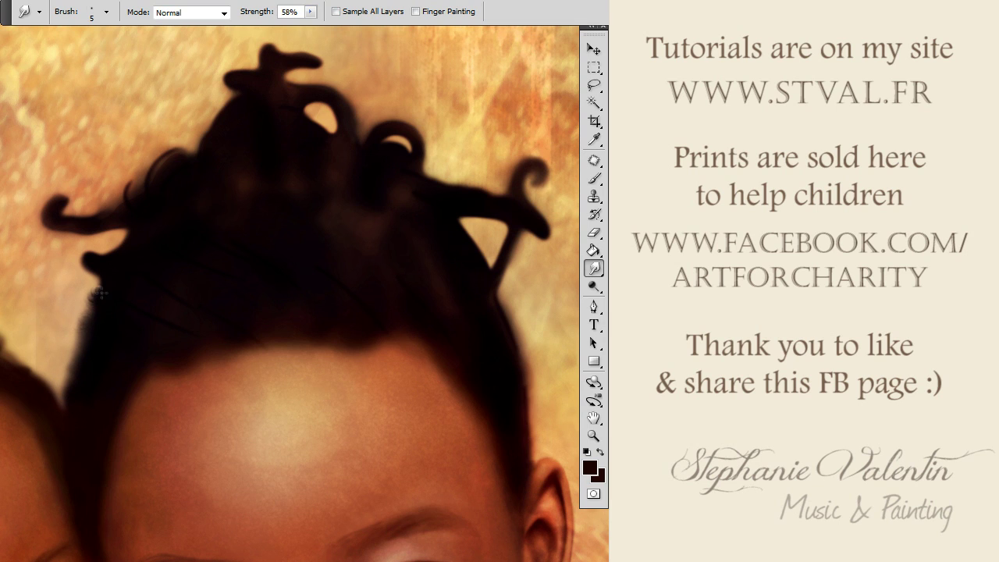
pyautogui.moveTo(106, 281)
pyautogui.mouseDown()
pyautogui.moveTo(78, 321)
pyautogui.moveTo(72, 358)
pyautogui.mouseUp()
pyautogui.press('b')
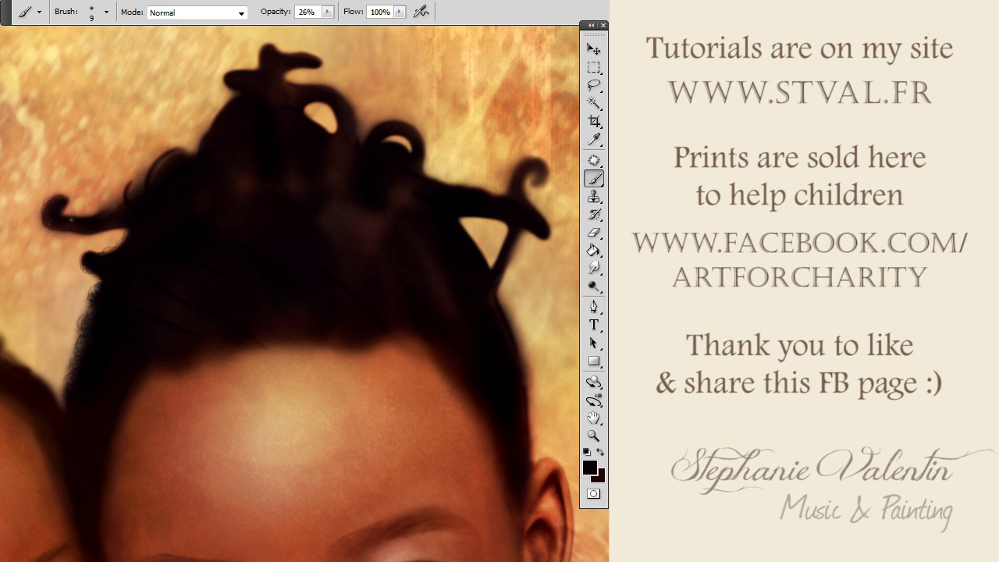
# Smudge a new curl with a bright hole, then darken its edge and the top hair edge.
pyautogui.press('e')
pyautogui.press('r')
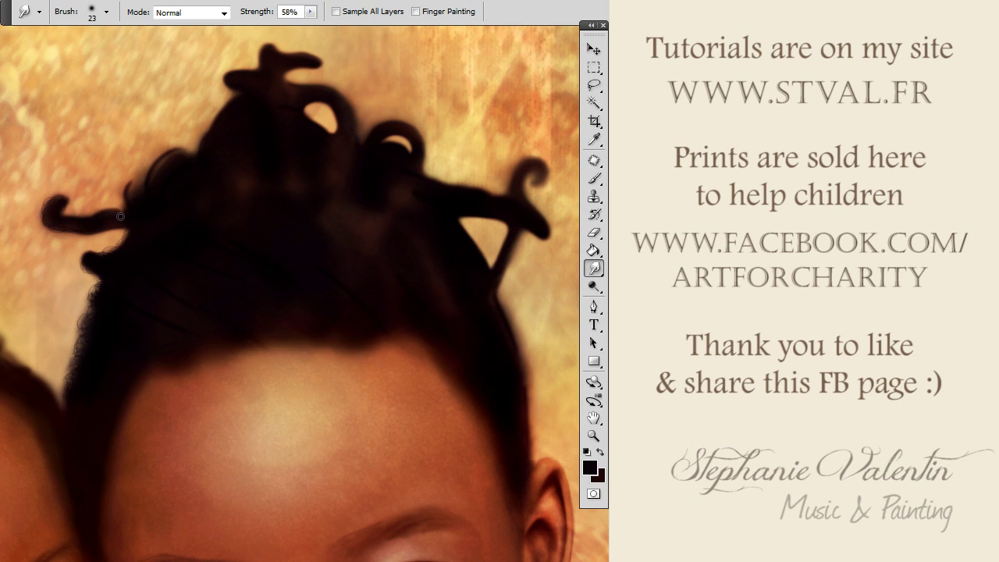
pyautogui.moveTo(127, 191)
pyautogui.mouseDown()
pyautogui.moveTo(158, 159)
pyautogui.moveTo(162, 172)
pyautogui.moveTo(173, 169)
pyautogui.mouseUp()
pyautogui.press('b')
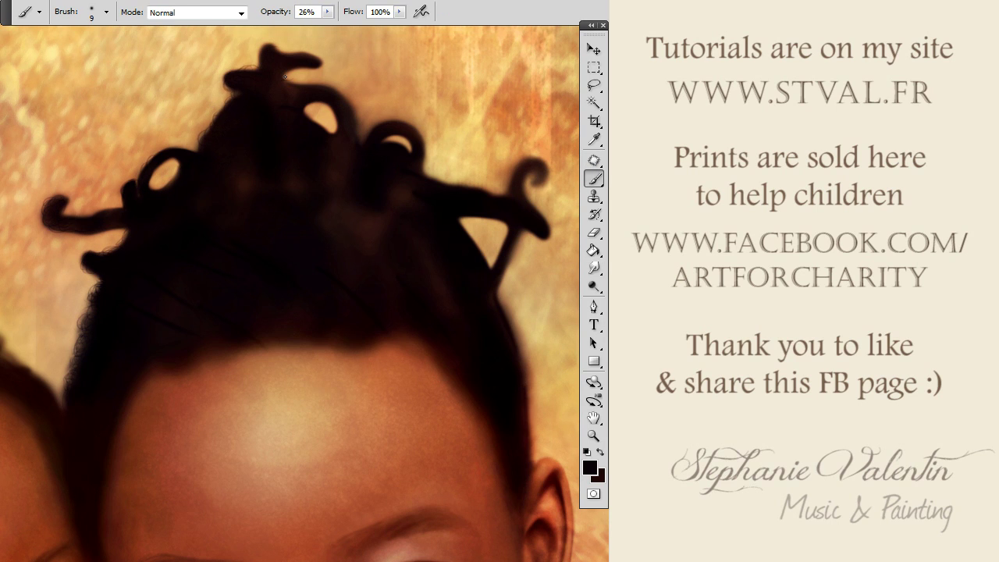
pyautogui.moveTo(285, 77); pyautogui.dragTo(324, 86)
pyautogui.moveTo(317, 119)
pyautogui.mouseDown()
pyautogui.moveTo(387, 126)
pyautogui.moveTo(425, 165)
pyautogui.moveTo(485, 192)
pyautogui.moveTo(539, 177)
pyautogui.mouseUp()
# Darken the triangular gap in the right strand and, at 10% opacity, the edge beside the ear.
pyautogui.press('r')
pyautogui.press('b')
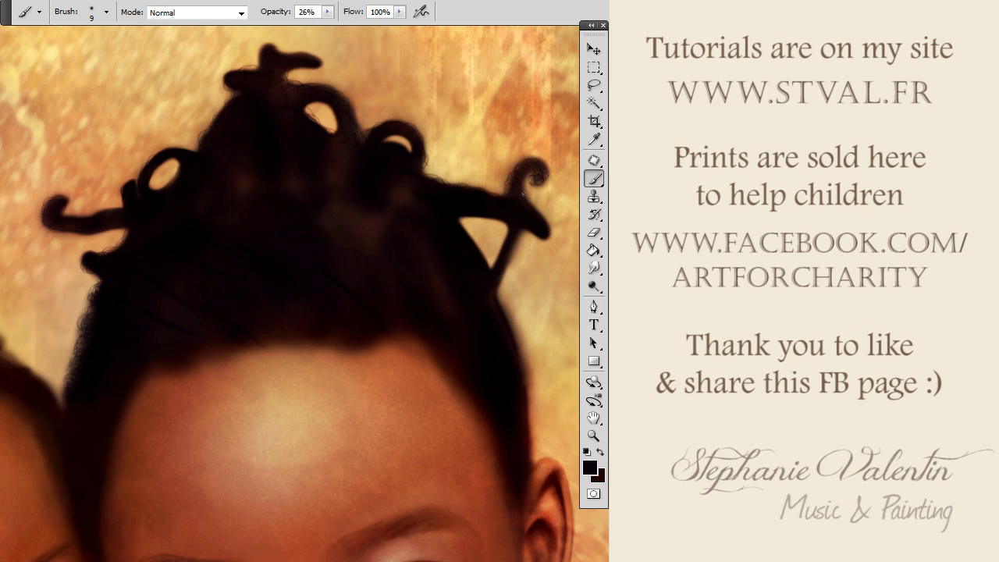
pyautogui.press('r')
pyautogui.press('b')
pyautogui.moveTo(461, 235); pyautogui.dragTo(465, 232)
pyautogui.press('1')
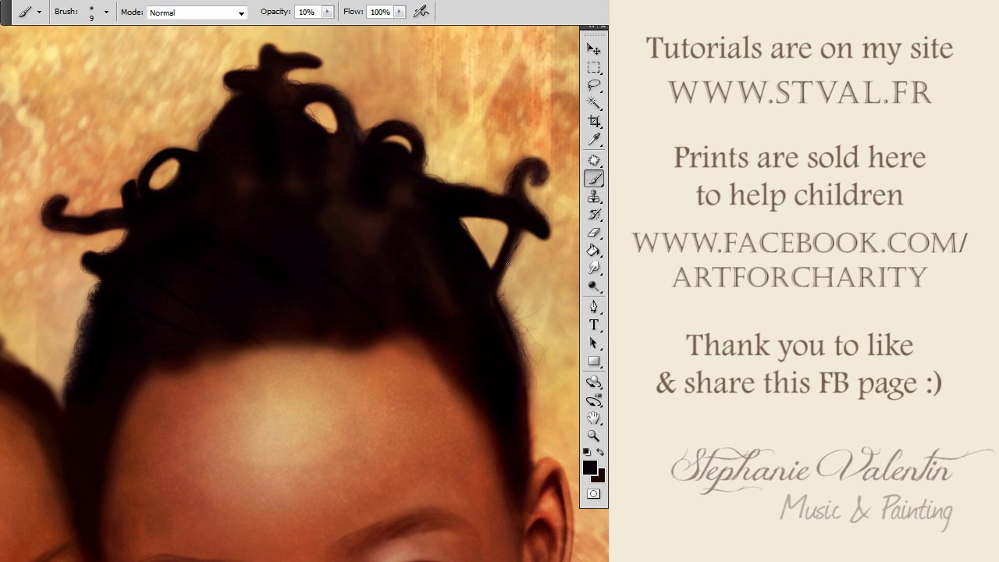
pyautogui.moveTo(530, 469); pyautogui.dragTo(534, 442)
pyautogui.press('r')
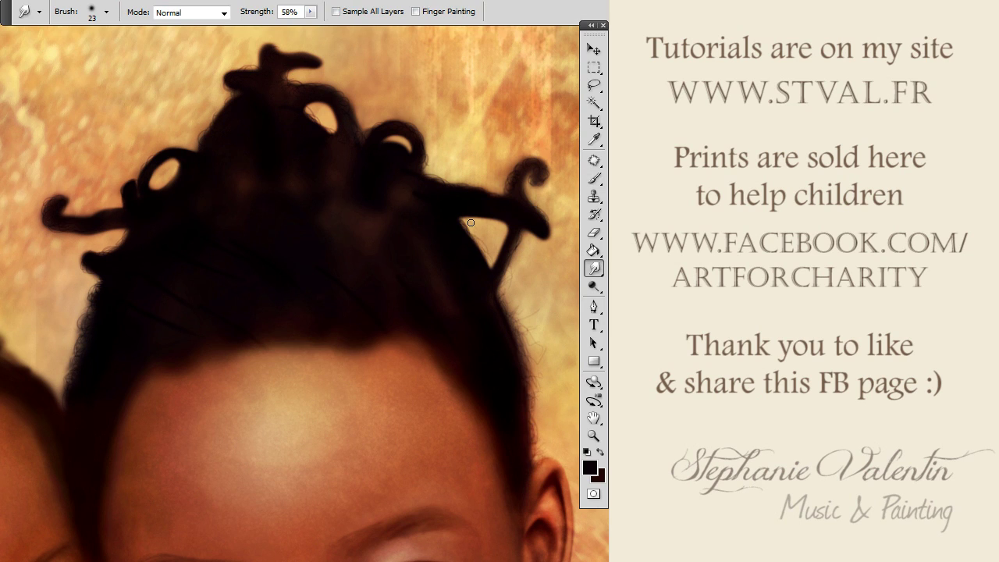
pyautogui.press('b')
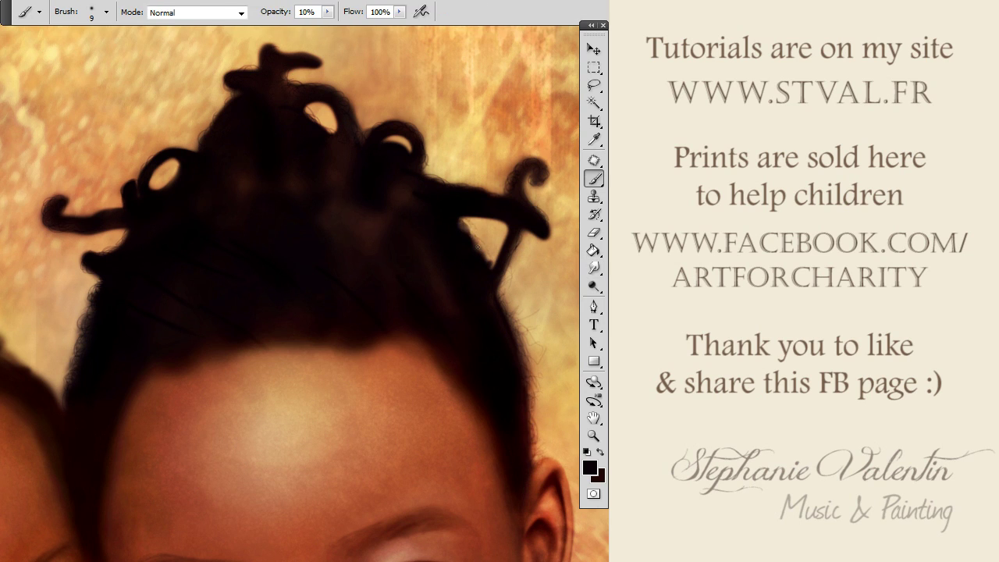
# Smudge faint strands out along the right hair edge with the 50 px scattered tip.
pyautogui.press('r')
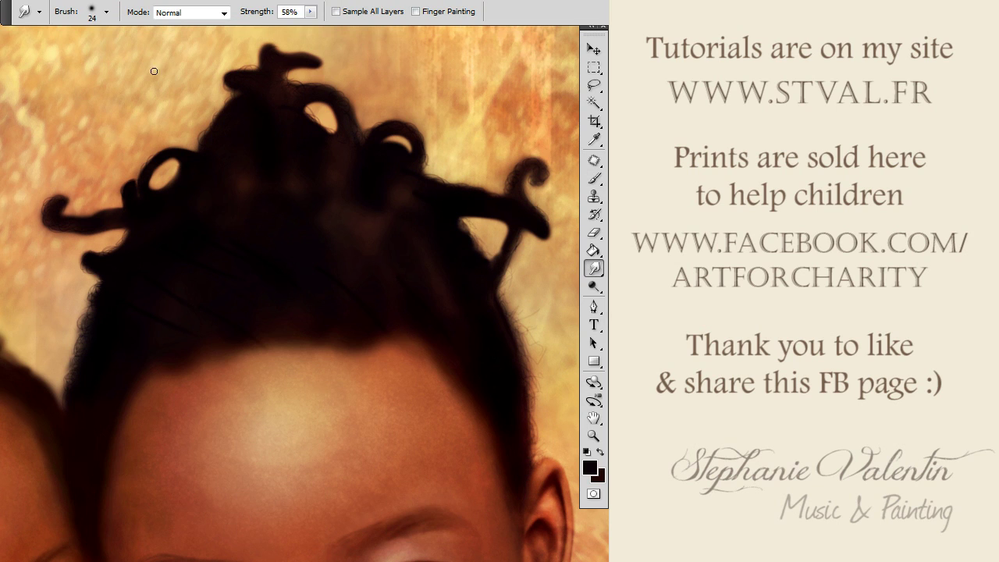
pyautogui.rightClick(153, 71)
pyautogui.click(176, 206)
pyautogui.press('Return')
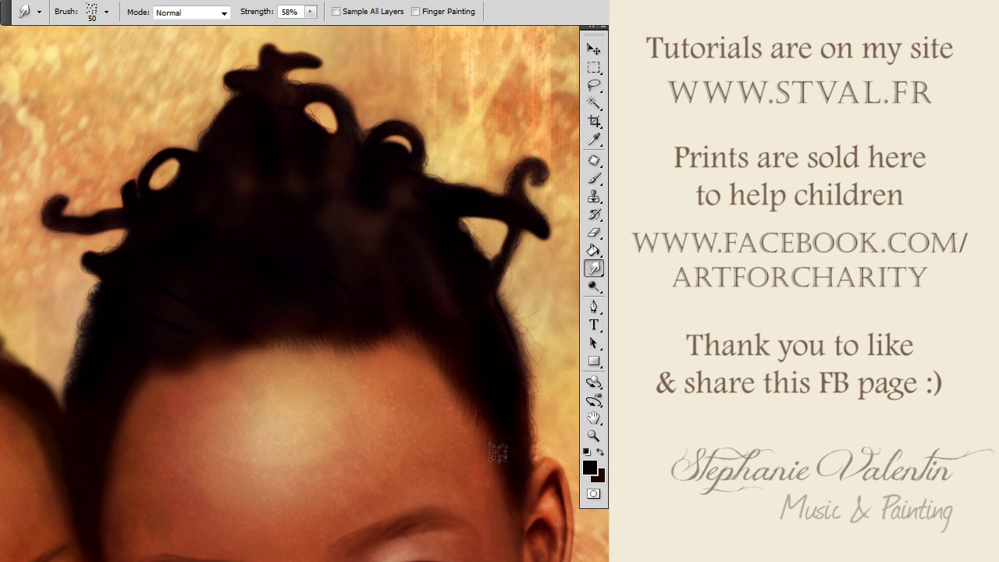
pyautogui.moveTo(519, 367); pyautogui.dragTo(503, 311)
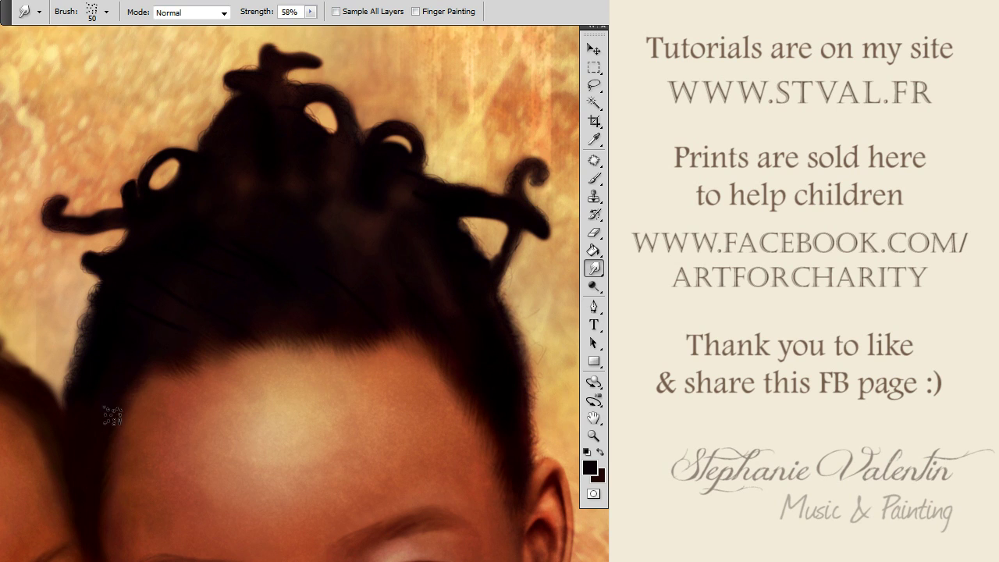
# Paint faint dark strands along the hairline with the brush resized to 50.
pyautogui.click(595, 180)
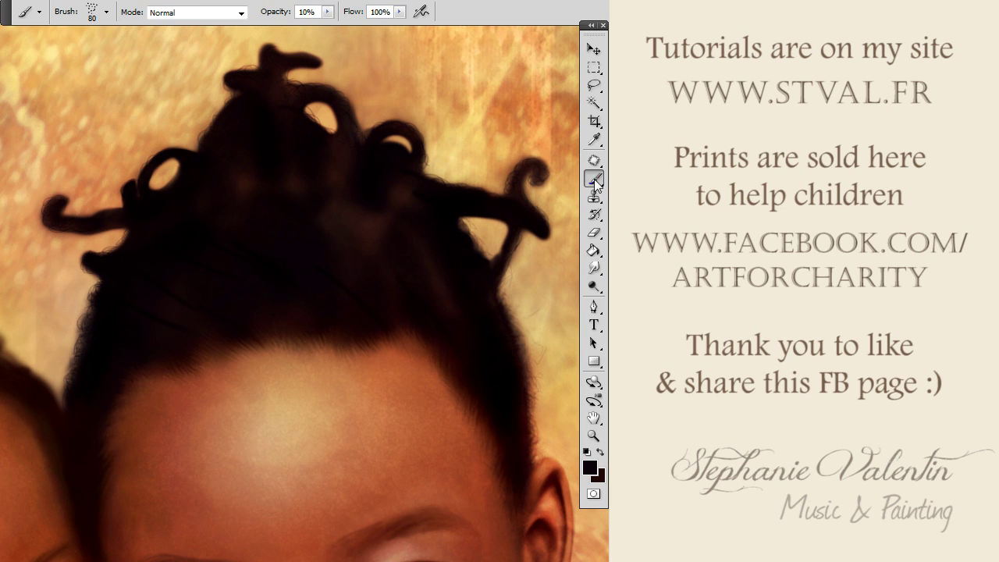
pyautogui.rightClick(226, 382)
pyautogui.moveTo(367, 324); pyautogui.dragTo(350, 325)
pyautogui.press('Return')
pyautogui.moveTo(278, 364); pyautogui.dragTo(398, 364)
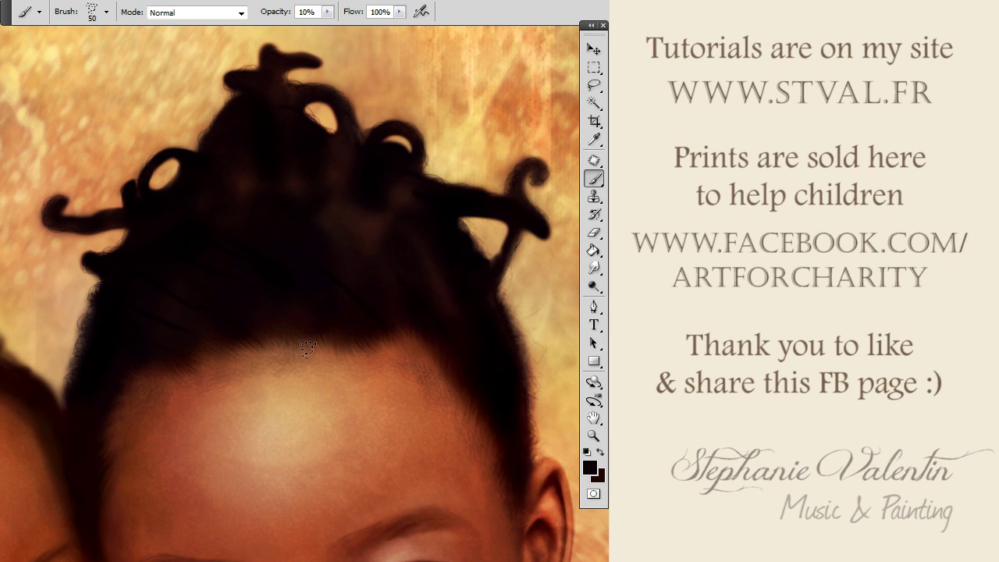
# Paint faint light tan strands along the hairline at 7% opacity.
pyautogui.press('r')
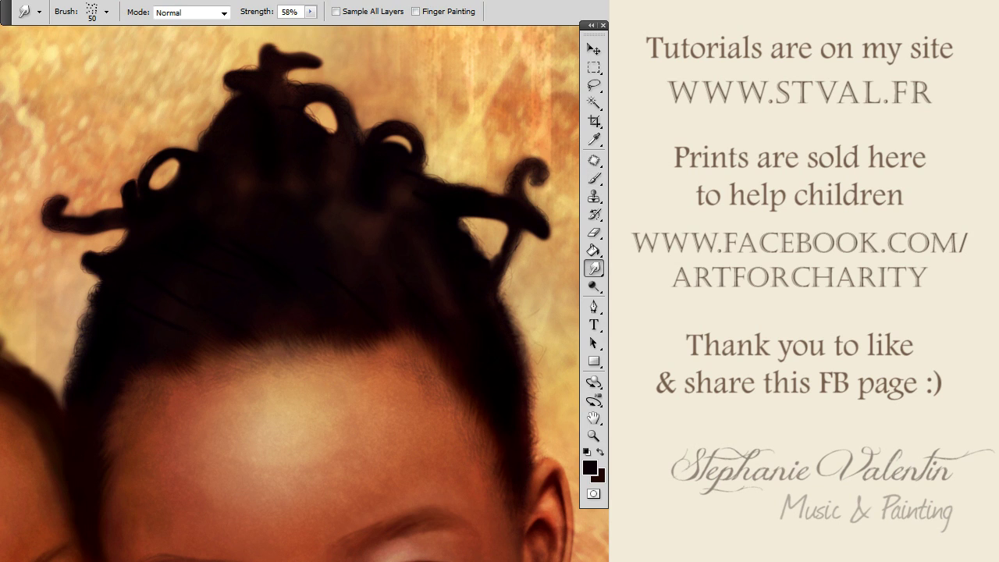
pyautogui.press('b')
pyautogui.keyDown('alt'); pyautogui.click(406, 336); pyautogui.keyUp('alt')
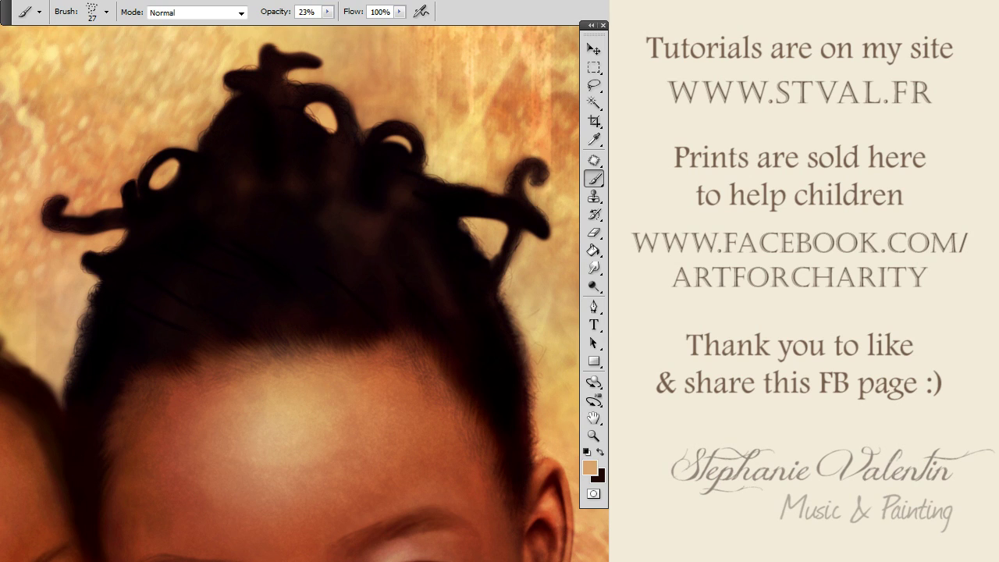
pyautogui.press('0')
pyautogui.press('7')
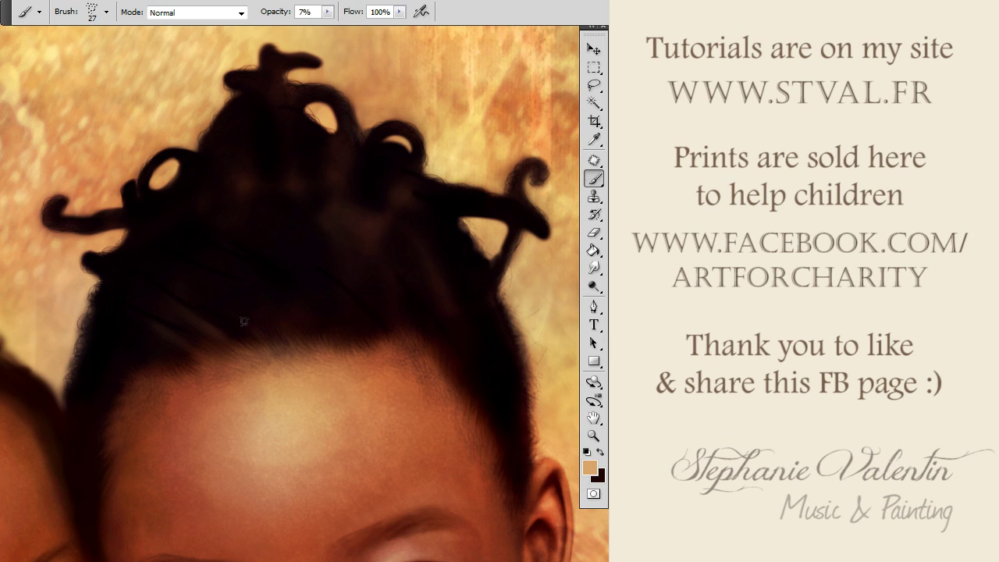
pyautogui.moveTo(266, 343)
pyautogui.mouseDown()
pyautogui.moveTo(169, 364)
pyautogui.moveTo(105, 322)
pyautogui.mouseUp()
pyautogui.moveTo(383, 323); pyautogui.dragTo(104, 350)
# Resize the brush to 14, then 17, and paint faint light strands along the right hair edge.
pyautogui.rightClick(344, 288)
pyautogui.write('14')
pyautogui.press('Return')
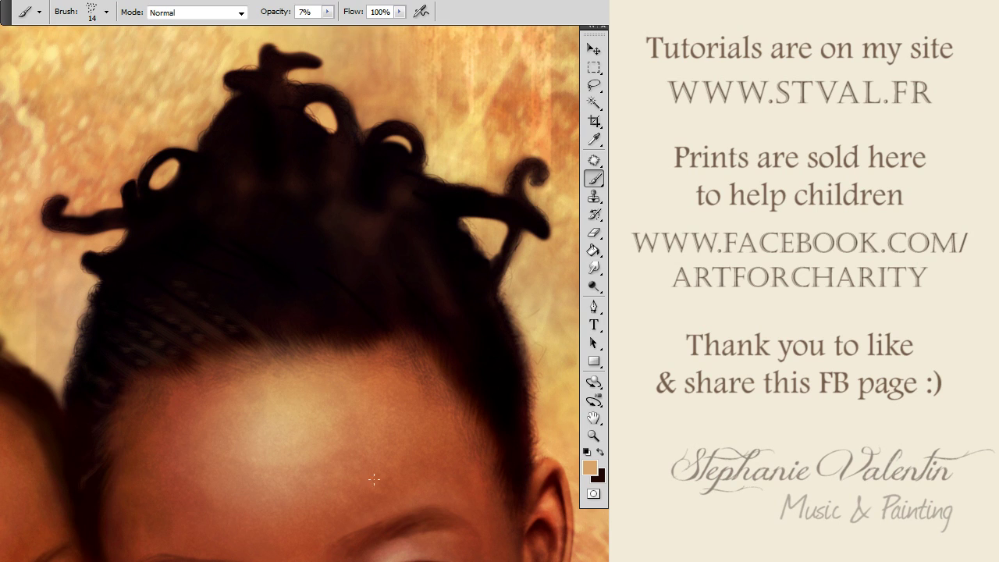
pyautogui.press('r')
pyautogui.press('b')
pyautogui.rightClick(388, 287)
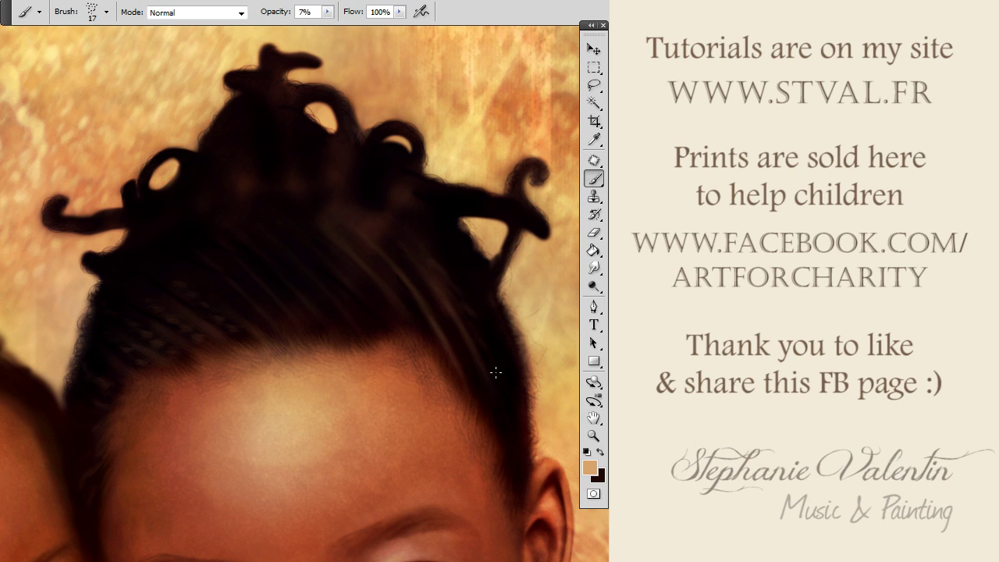
pyautogui.moveTo(506, 333); pyautogui.dragTo(503, 312)
pyautogui.moveTo(522, 421); pyautogui.dragTo(520, 395)
pyautogui.moveTo(475, 253); pyautogui.dragTo(462, 242)
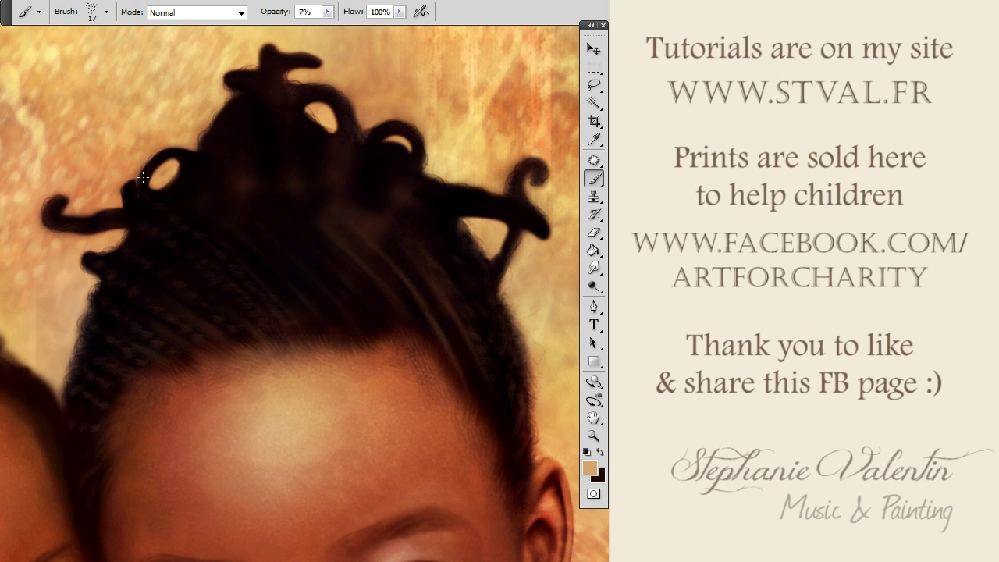
# Retouch the strands along the left side of the hair.
pyautogui.moveTo(123, 187); pyautogui.dragTo(126, 201)
pyautogui.moveTo(72, 219); pyautogui.dragTo(105, 216)
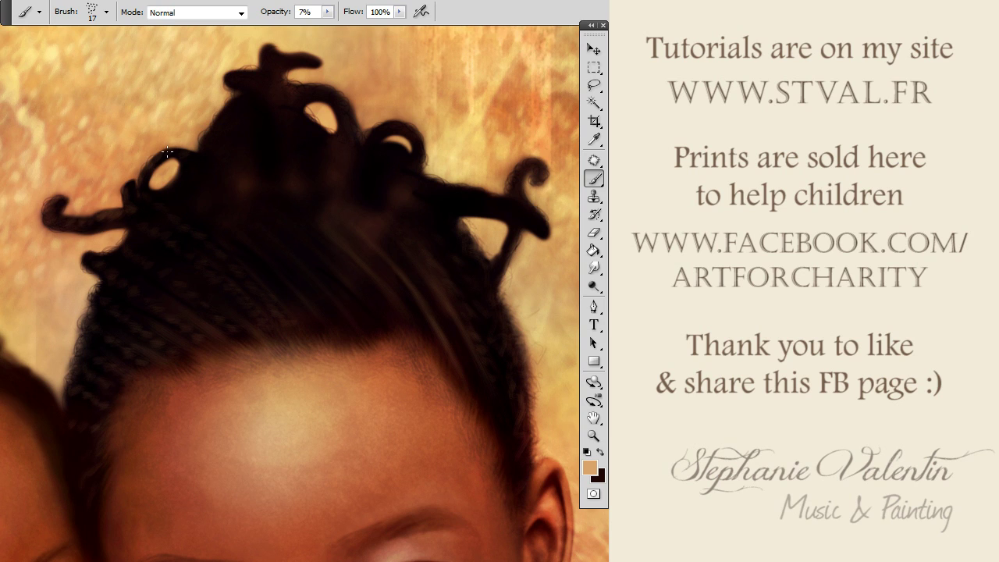
pyautogui.moveTo(312, 312); pyautogui.dragTo(295, 307)
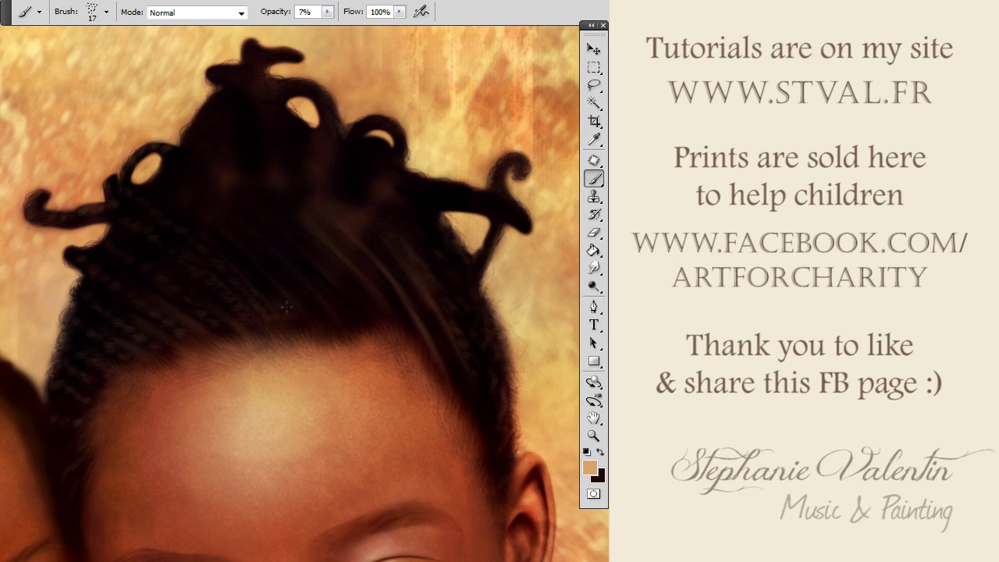
# At 12% opacity, paint diagonal braid highlights across the hair.
pyautogui.press('1')
pyautogui.press('2')
pyautogui.moveTo(305, 298); pyautogui.dragTo(207, 226)
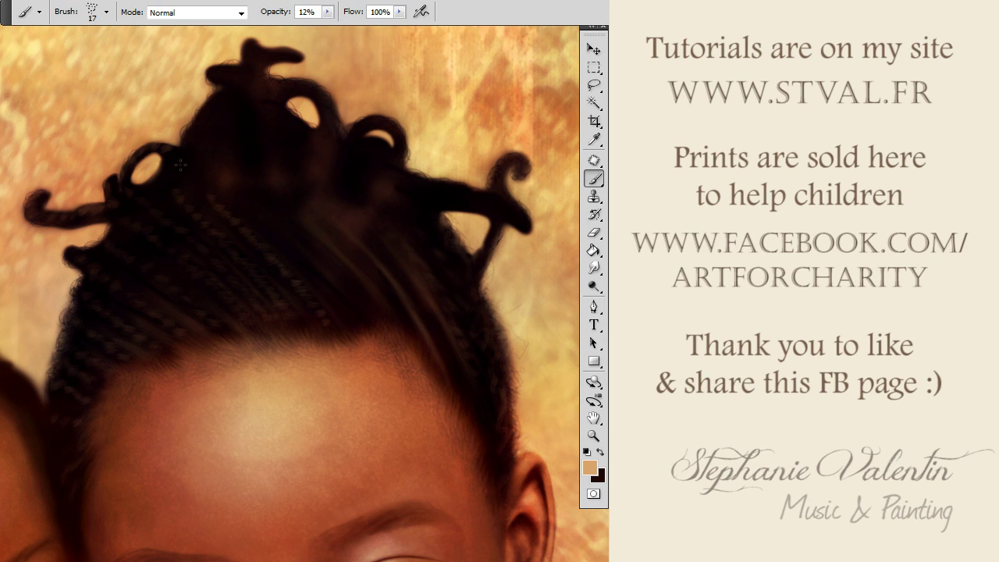
pyautogui.moveTo(353, 320); pyautogui.dragTo(255, 202)
pyautogui.moveTo(378, 309); pyautogui.dragTo(360, 287)
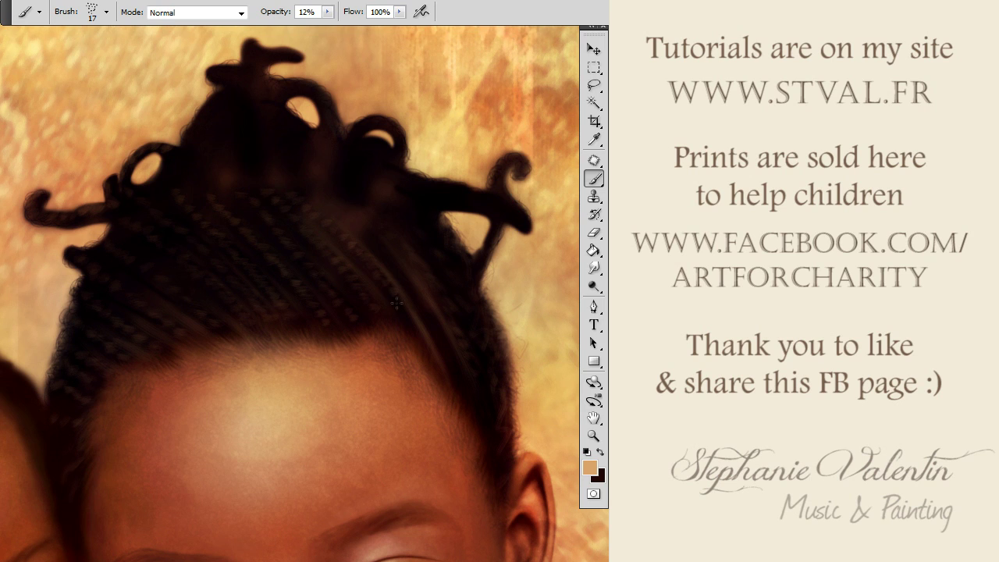
# Add faint highlights to the right-side braids and right-hand curl, then swap to dark brown.
pyautogui.moveTo(373, 244); pyautogui.dragTo(462, 373)
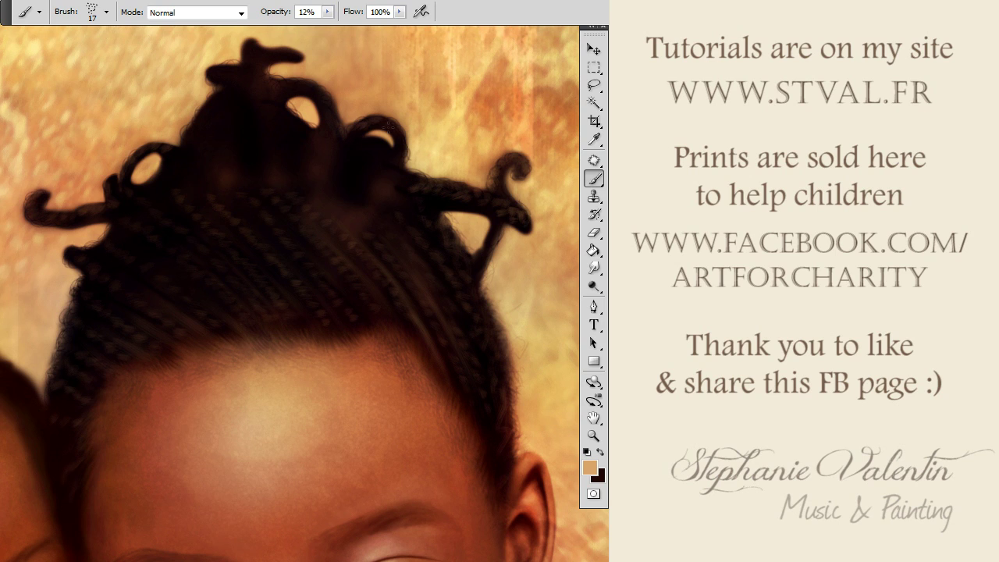
pyautogui.moveTo(360, 139); pyautogui.dragTo(382, 159)
pyautogui.press('x')
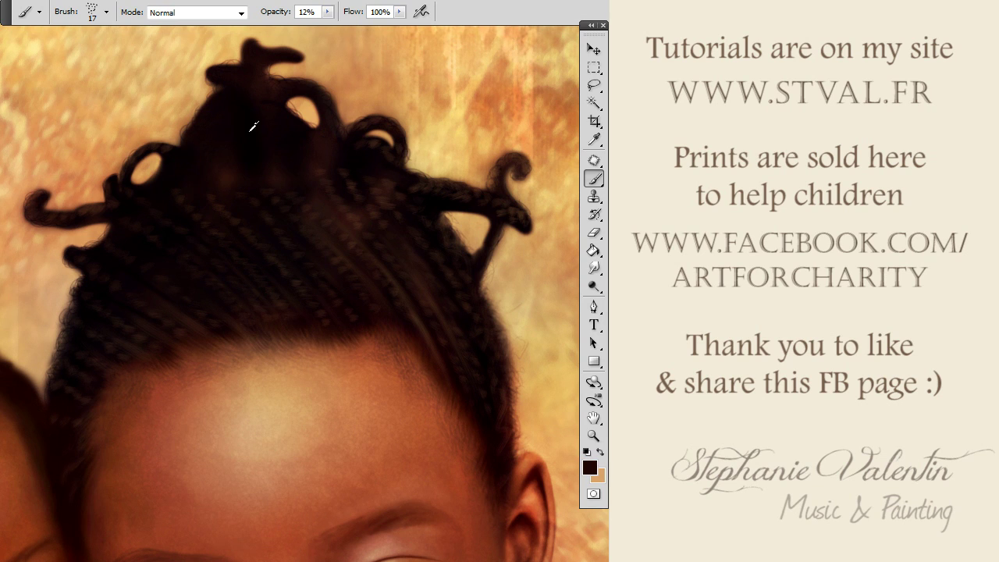
# Restore light tan as the paint colour with brush opacity at 13%.
pyautogui.click(327, 11)
pyautogui.moveTo(326, 30); pyautogui.dragTo(358, 30)
pyautogui.click(600, 452)
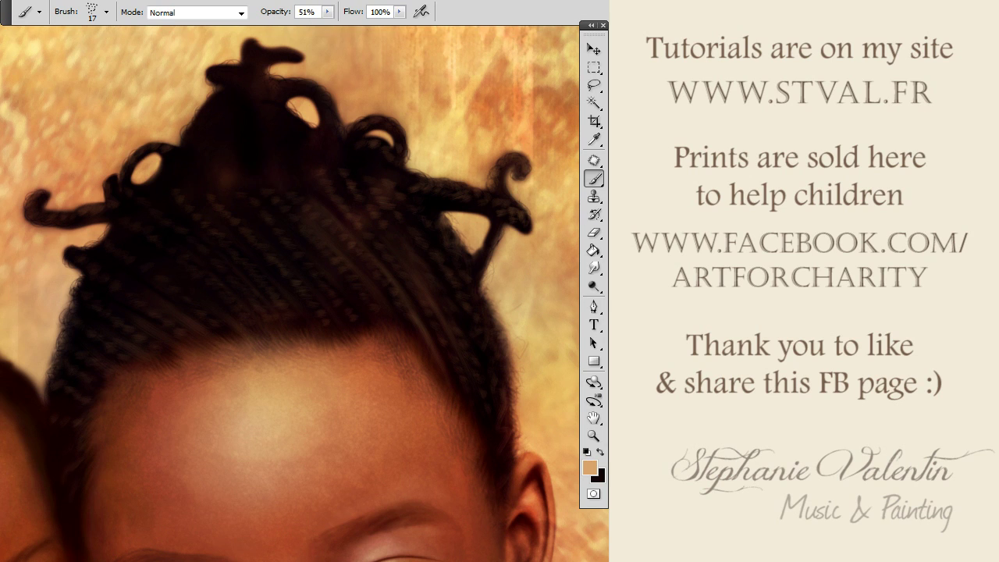
pyautogui.press('1')
pyautogui.press('3')
# Paint braid texture down the top of the hair and into the dark crown beside the top loop.
pyautogui.moveTo(248, 50); pyautogui.dragTo(259, 150)
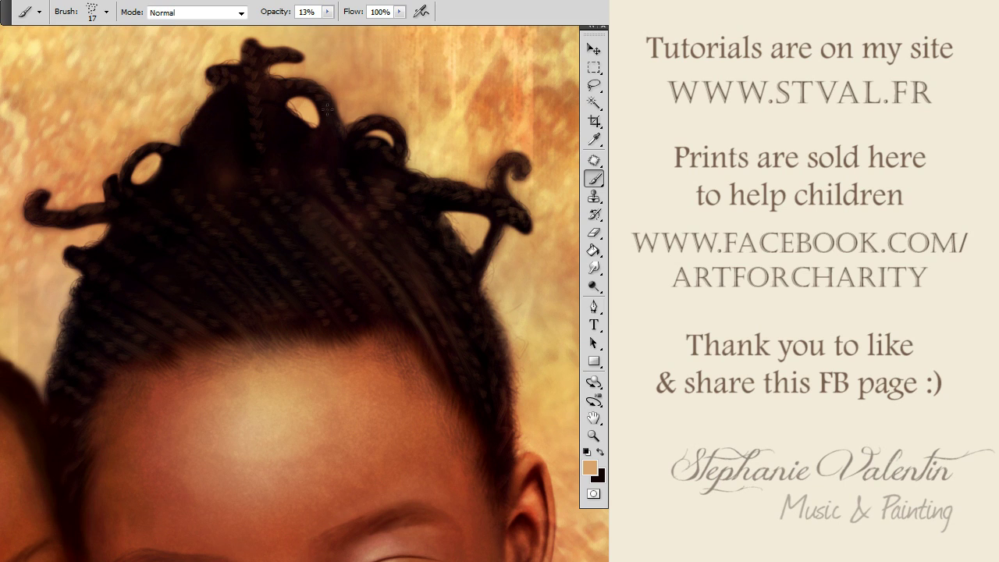
pyautogui.moveTo(193, 134); pyautogui.dragTo(228, 92)
pyautogui.moveTo(232, 130)
pyautogui.mouseDown()
pyautogui.moveTo(226, 102)
pyautogui.moveTo(218, 141)
pyautogui.moveTo(254, 156)
pyautogui.mouseUp()
pyautogui.moveTo(277, 109)
pyautogui.mouseDown()
pyautogui.moveTo(277, 144)
pyautogui.moveTo(312, 160)
pyautogui.mouseUp()
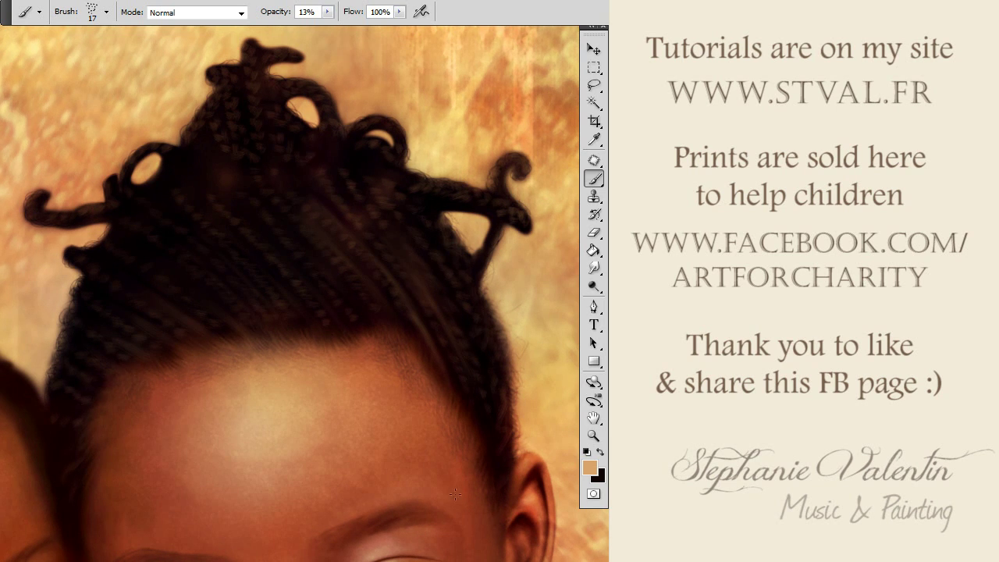
# Smudge away a stray bright spot and paint a faint light strand along the hair edge.
pyautogui.press('e')
pyautogui.click(226, 171)
pyautogui.press('r')
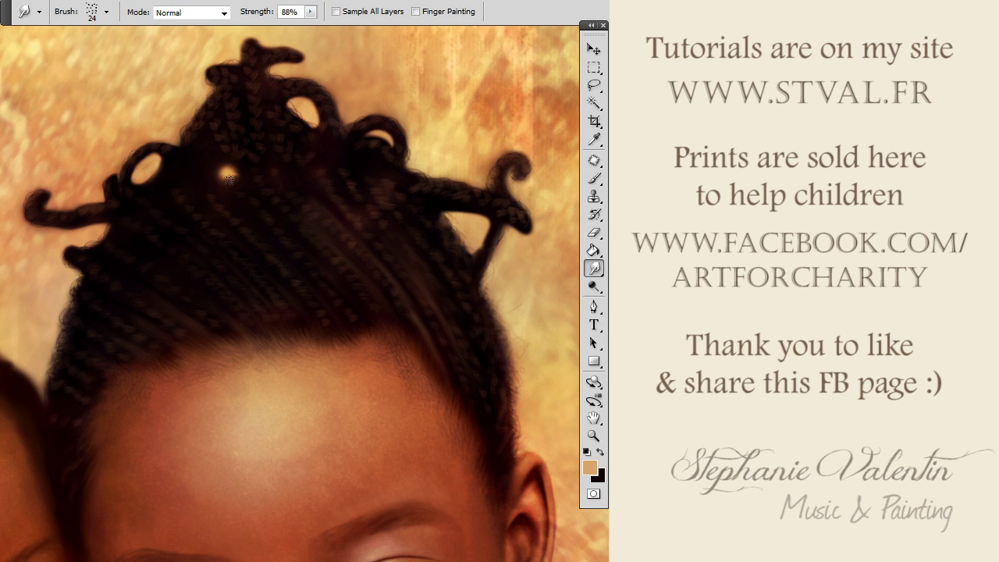
pyautogui.moveTo(234, 180)
pyautogui.mouseDown()
pyautogui.moveTo(220, 170)
pyautogui.moveTo(148, 194)
pyautogui.mouseUp()
pyautogui.press('b')
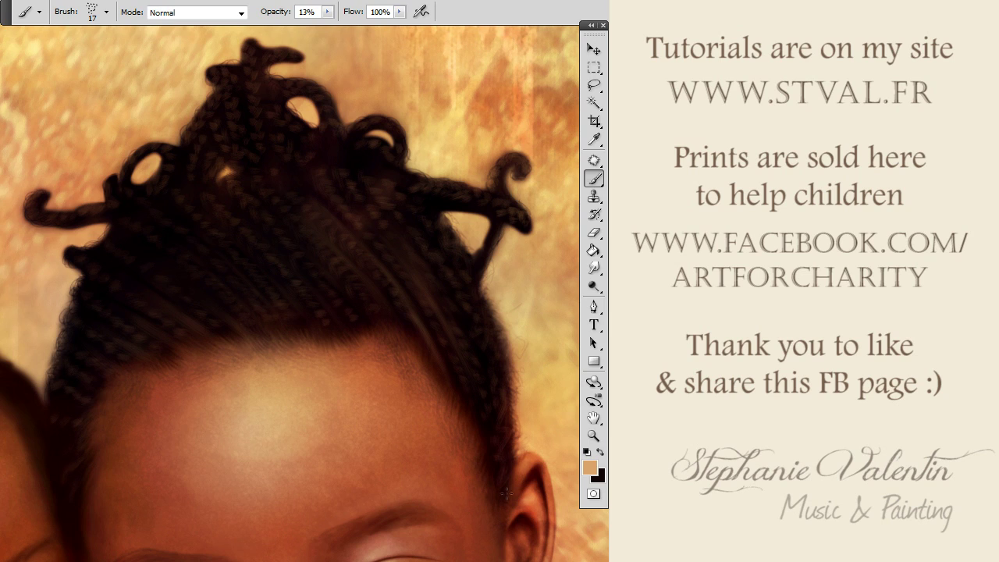
pyautogui.moveTo(480, 457); pyautogui.dragTo(495, 506)
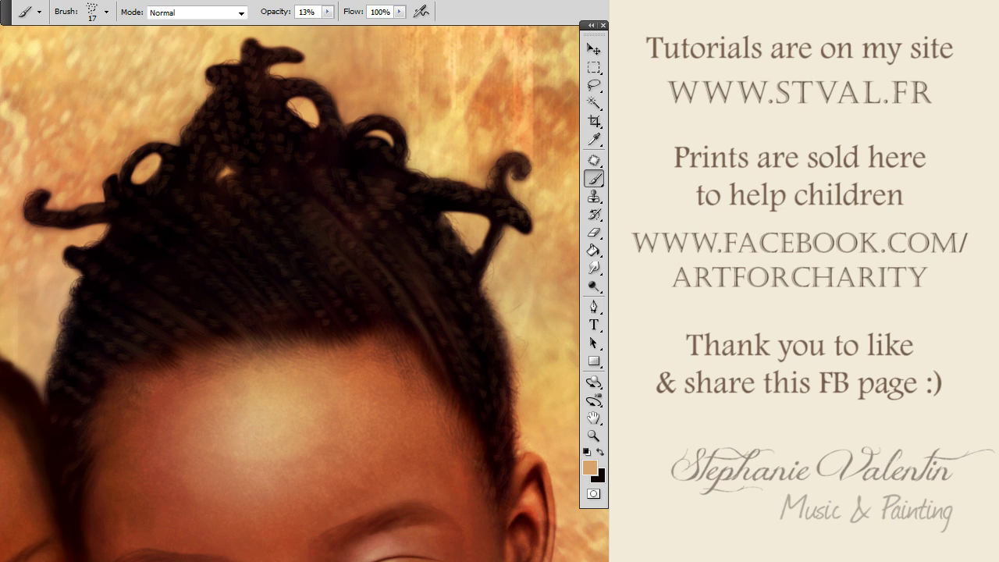